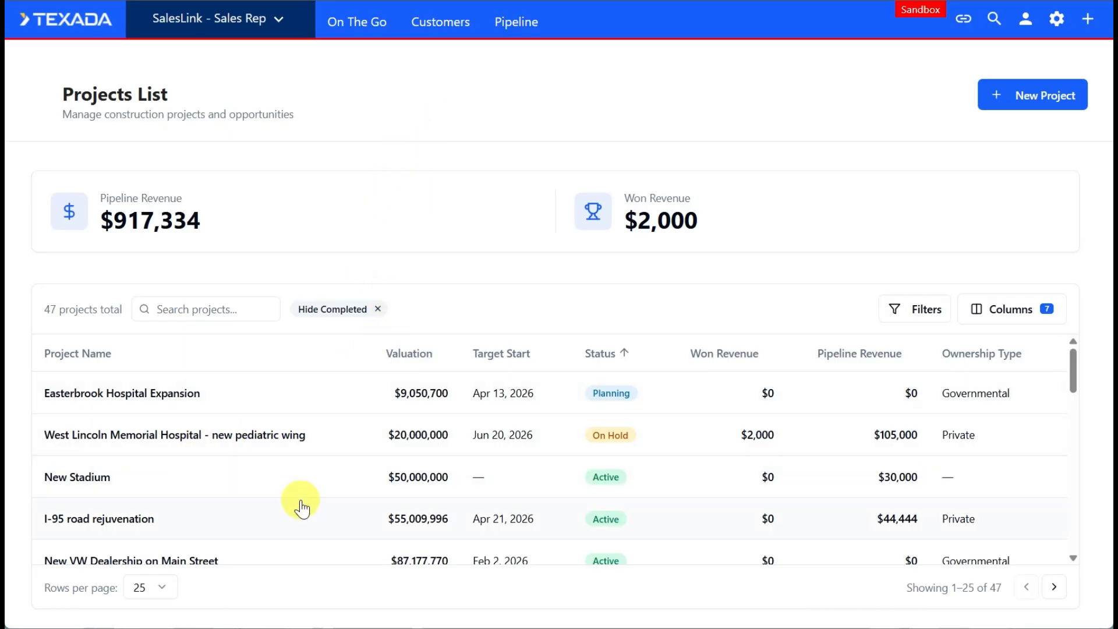
Open the West Lincoln Memorial Hospital - new pediatric wing project and view its location coordinates and project owner.
{"action": "left_click", "coordinate": [336, 449]}
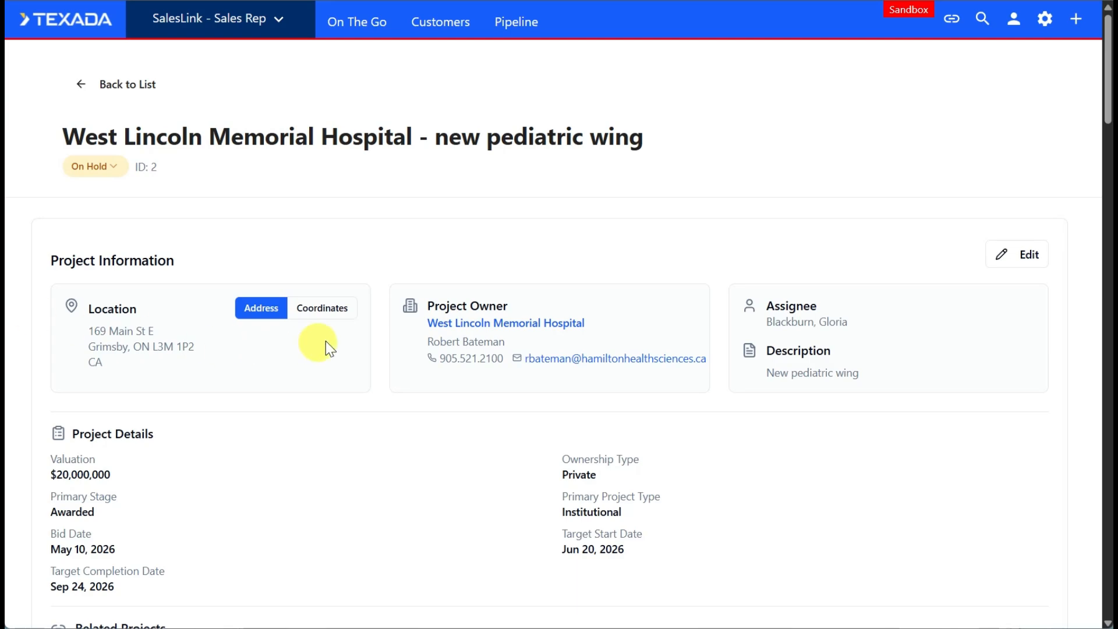
{"action": "left_click", "coordinate": [334, 312]}
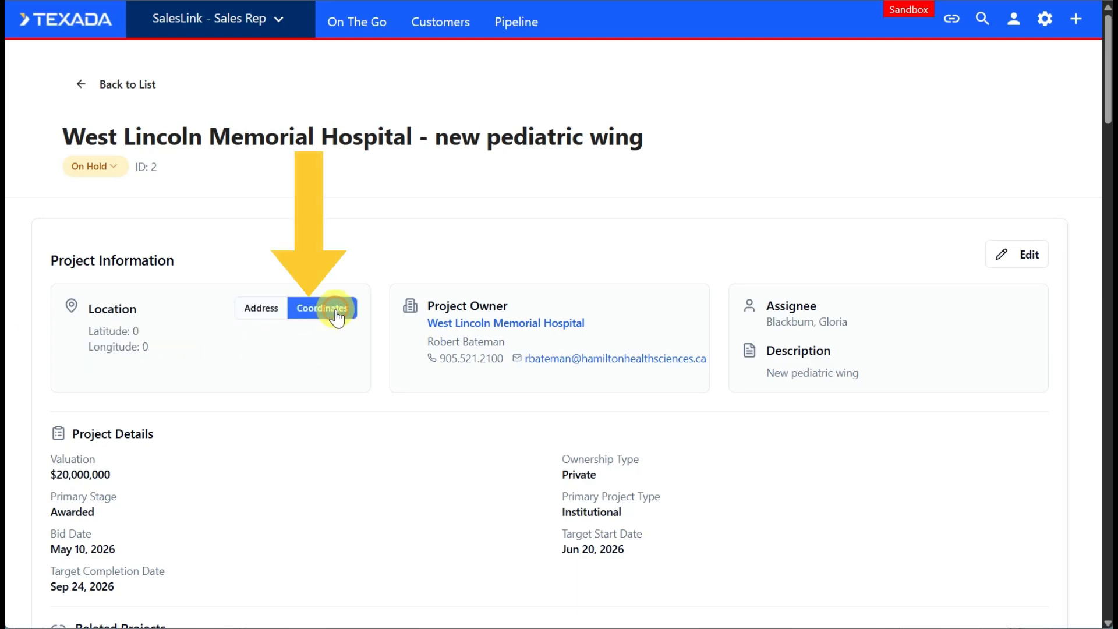
{"action": "left_click", "coordinate": [262, 313]}
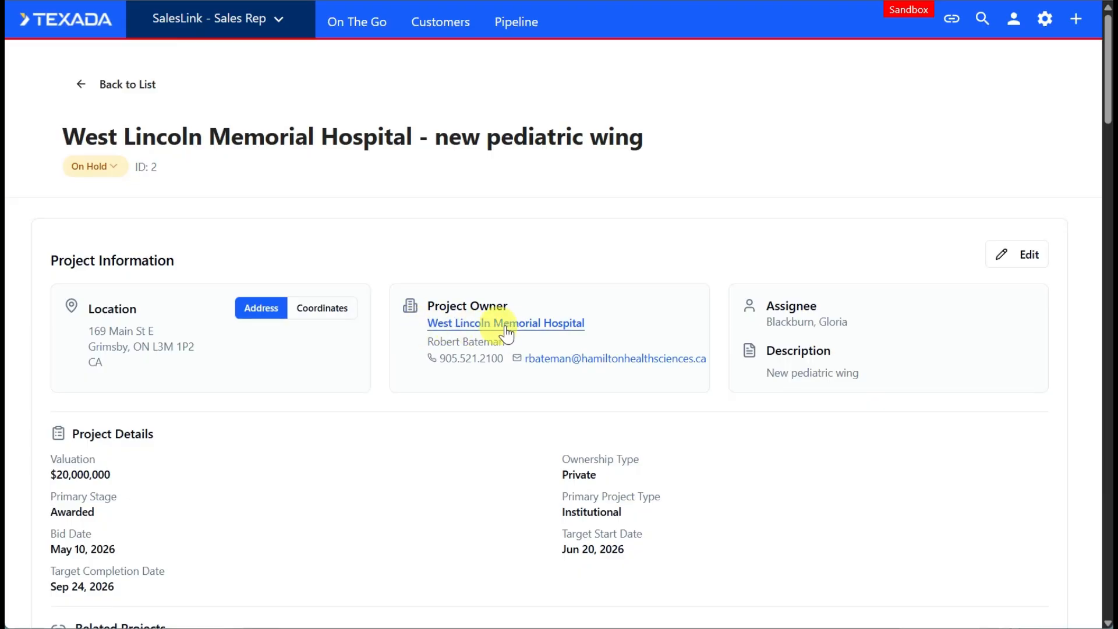
{"action": "left_click", "coordinate": [562, 324]}
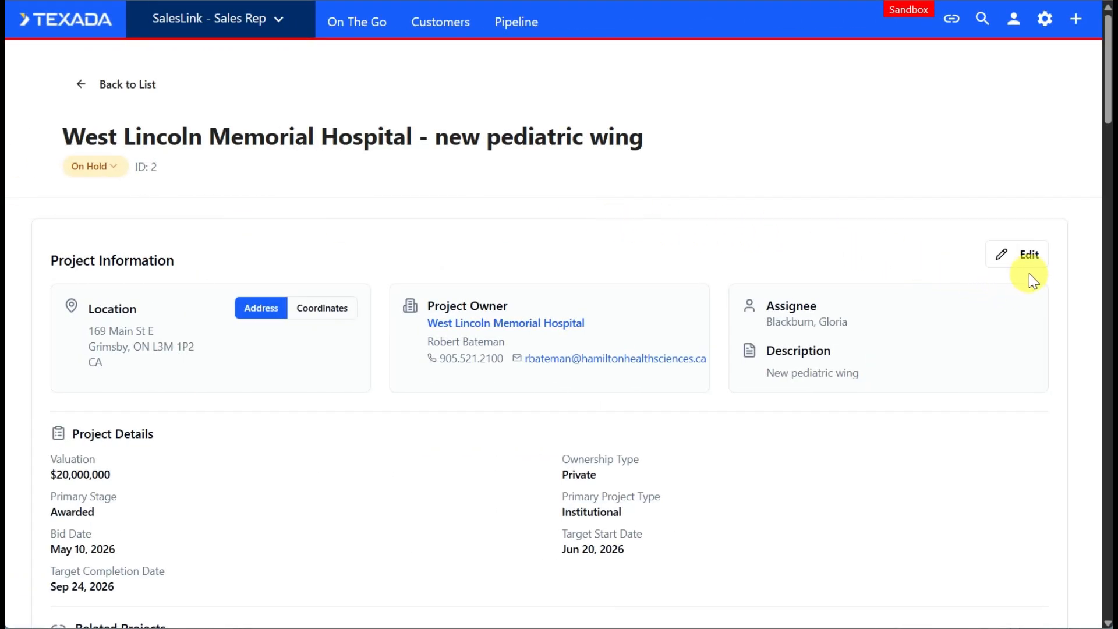
Review the project's editable details, including assignment, location and valuation, and leave the edit form without saving.
{"action": "left_click", "coordinate": [1030, 258]}
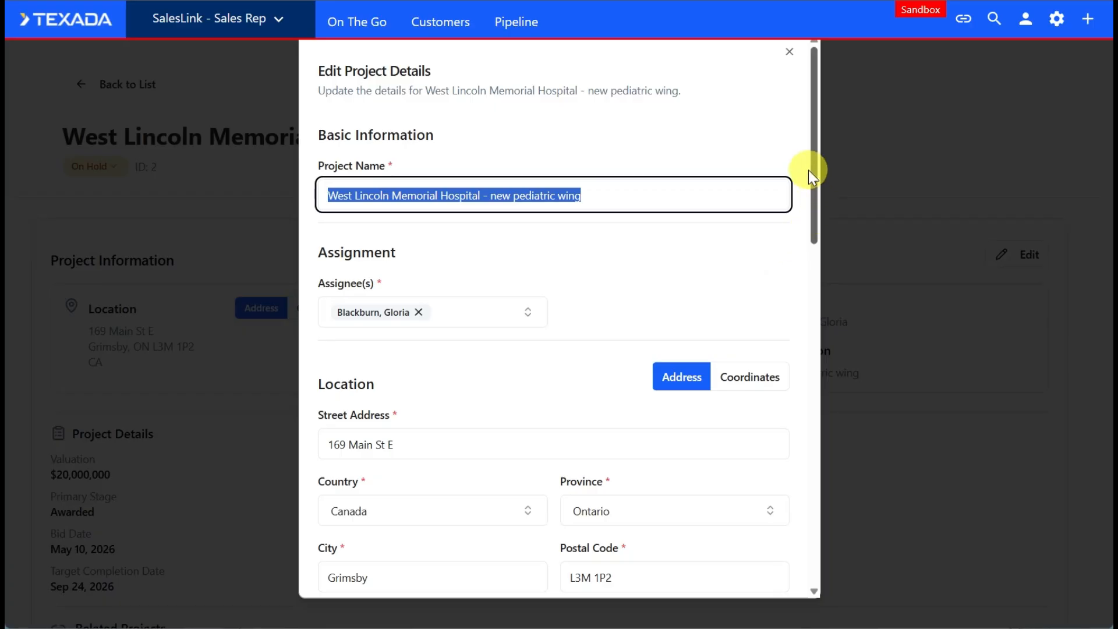
{"action": "left_click_drag", "start_coordinate": [815, 123], "coordinate": [813, 207]}
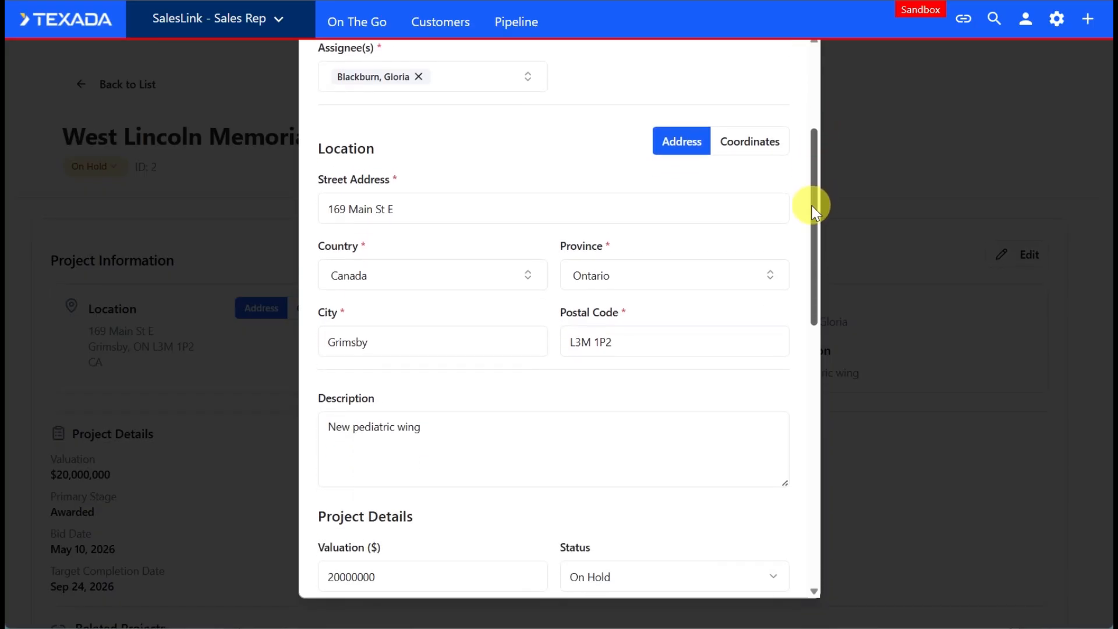
{"action": "left_click_drag", "start_coordinate": [811, 150], "coordinate": [807, 54]}
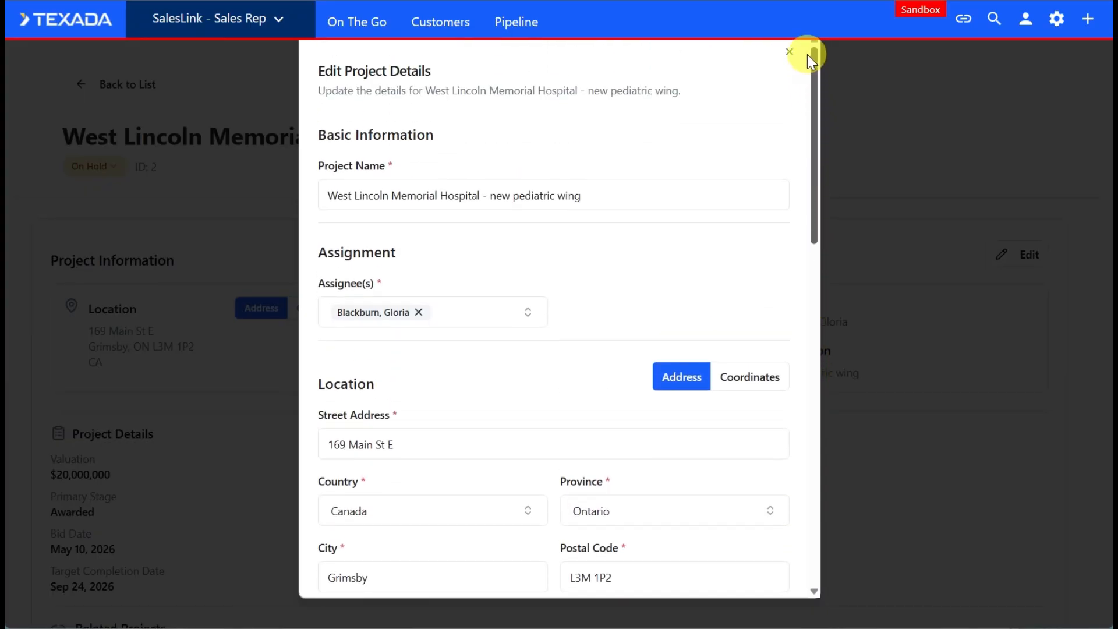
{"action": "left_click", "coordinate": [789, 53]}
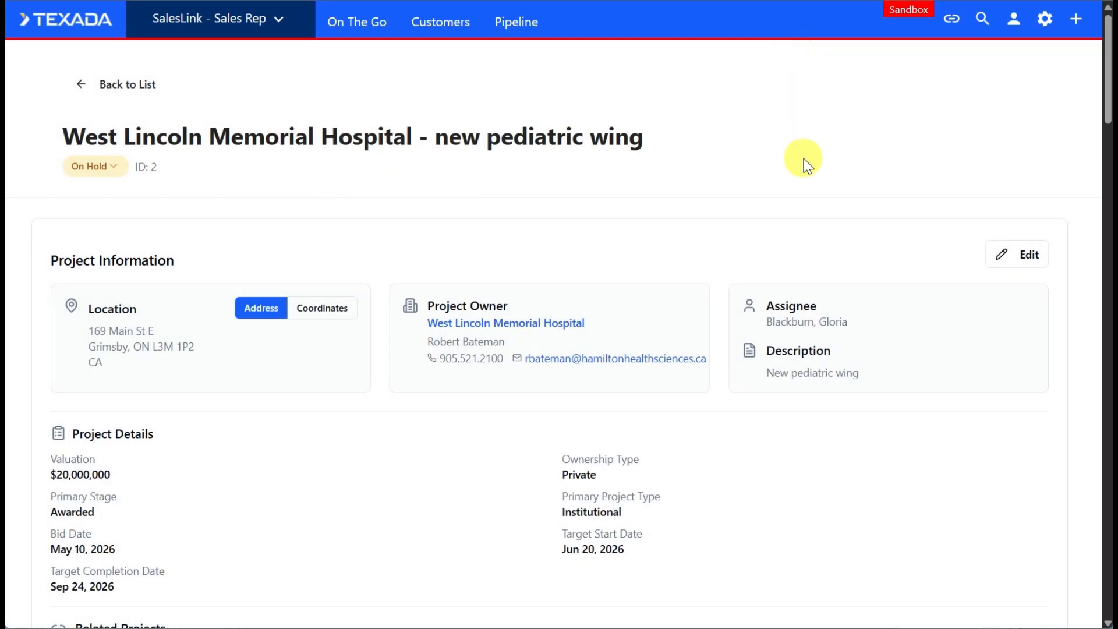
Review the project's leads and opportunities and open the Rental skid record.
{"action": "left_click_drag", "start_coordinate": [1106, 74], "coordinate": [1106, 146]}
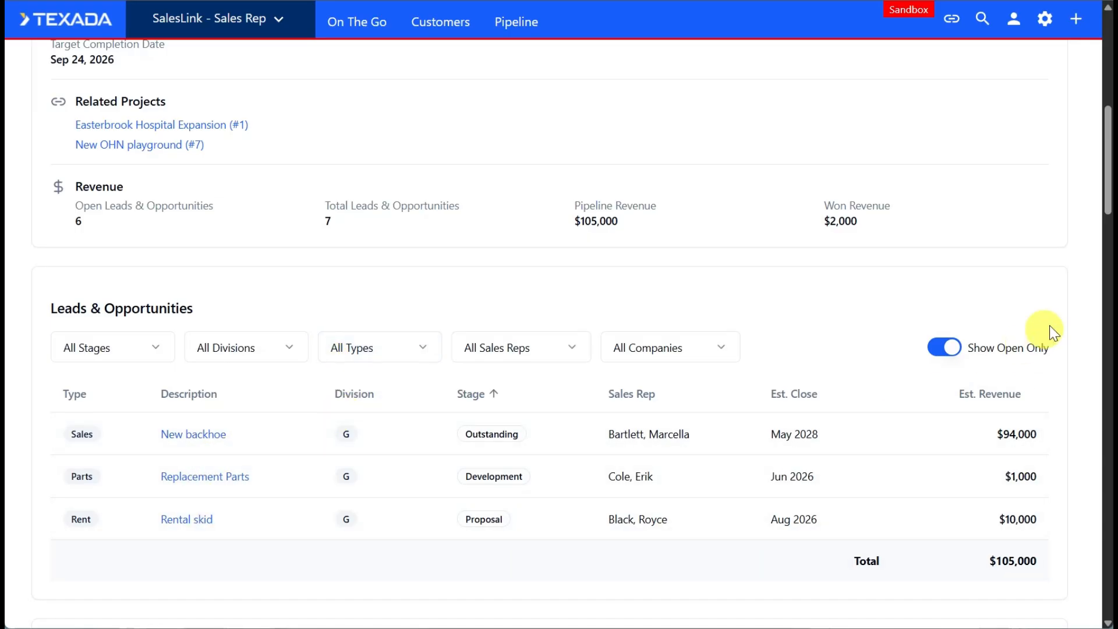
{"action": "left_click_drag", "start_coordinate": [1104, 187], "coordinate": [1108, 223]}
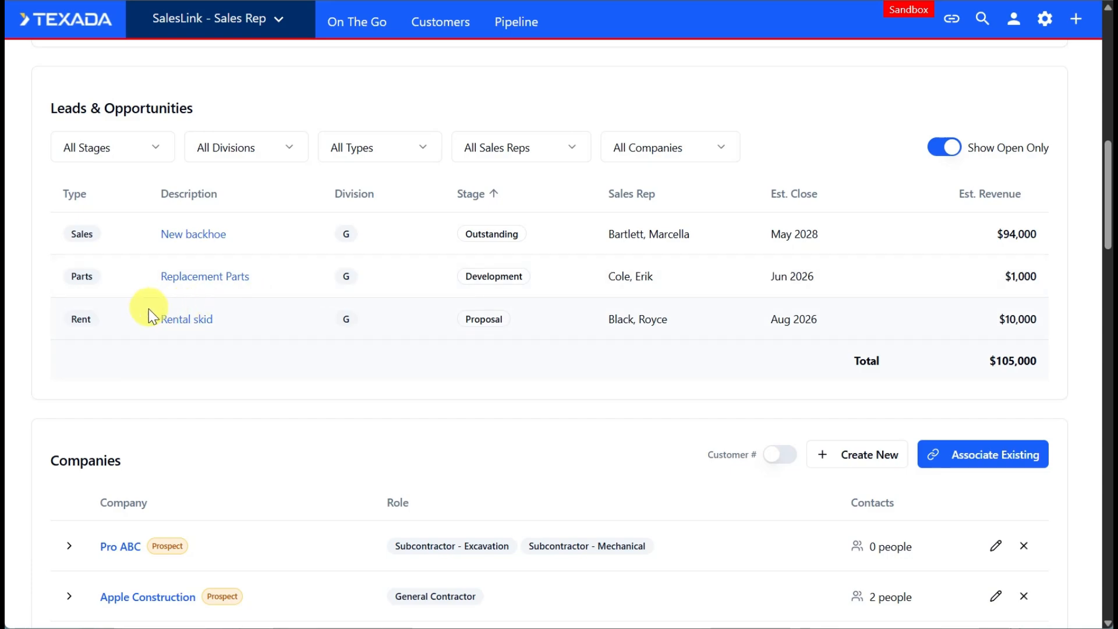
{"action": "left_click", "coordinate": [198, 320]}
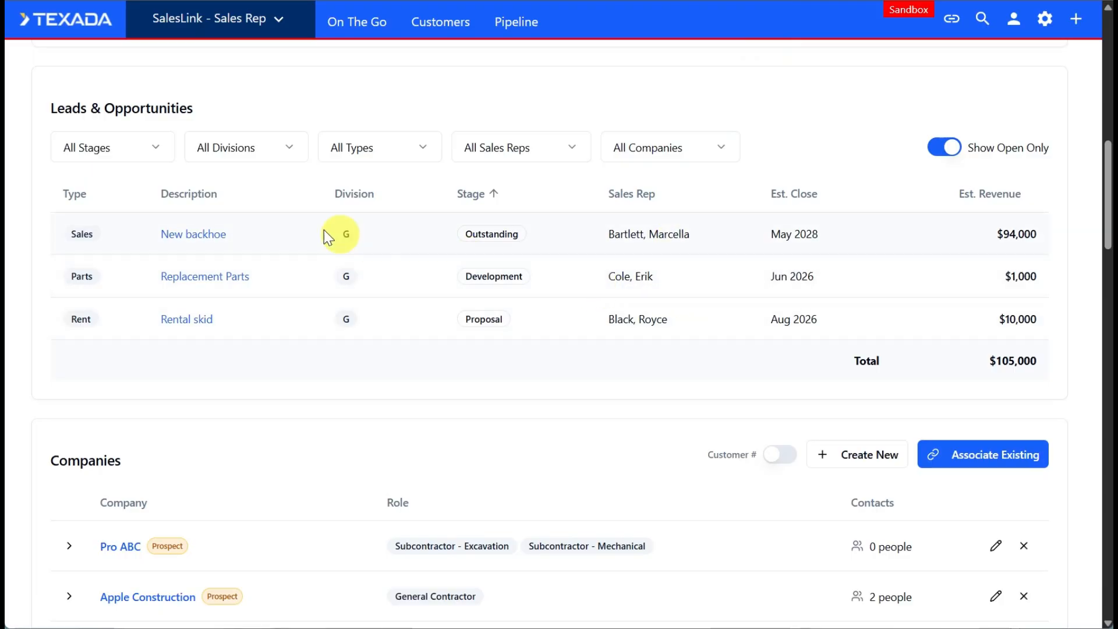
Filter the project's leads and opportunities by the Proposal stage and remove that filter again.
{"action": "left_click", "coordinate": [150, 151]}
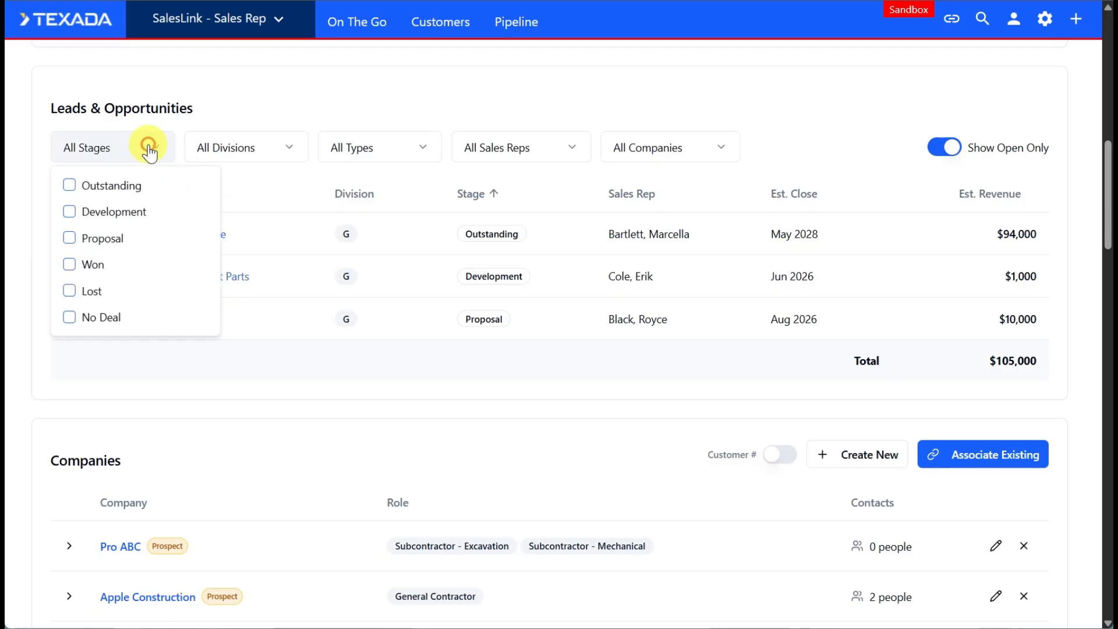
{"action": "left_click", "coordinate": [143, 245]}
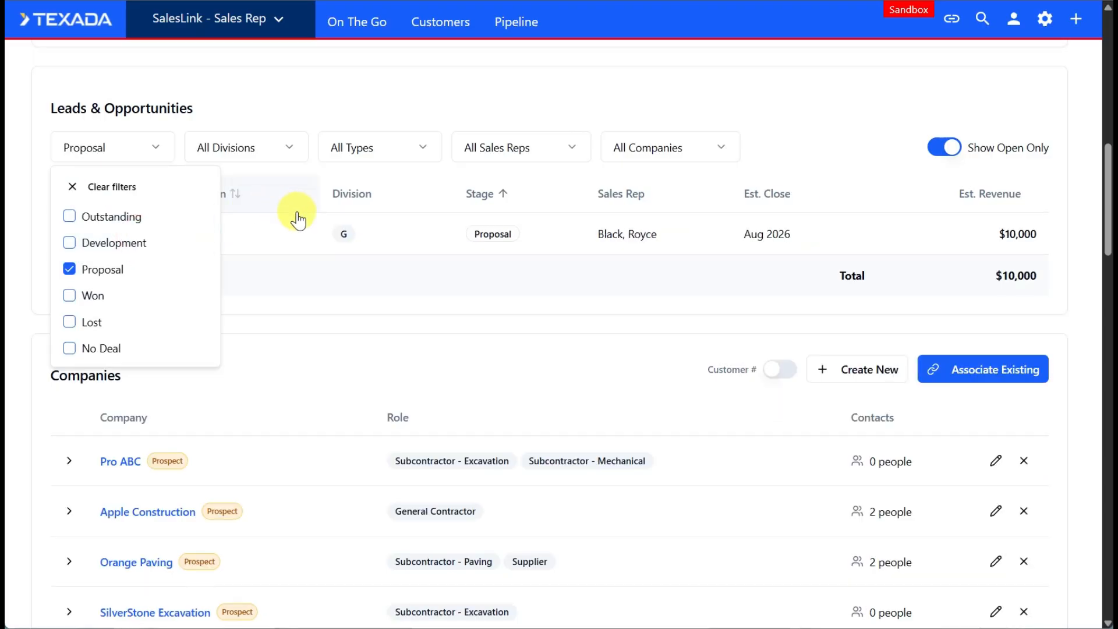
{"action": "left_click", "coordinate": [157, 277]}
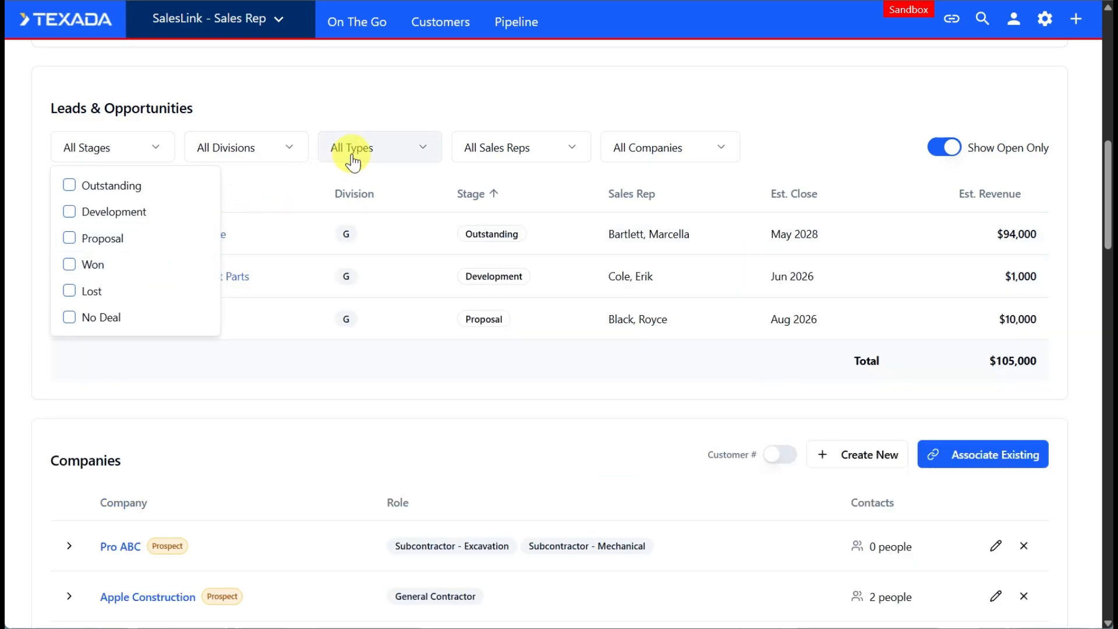
Examine the division, type and open-only filters of the project's leads and opportunities.
{"action": "left_click", "coordinate": [294, 152]}
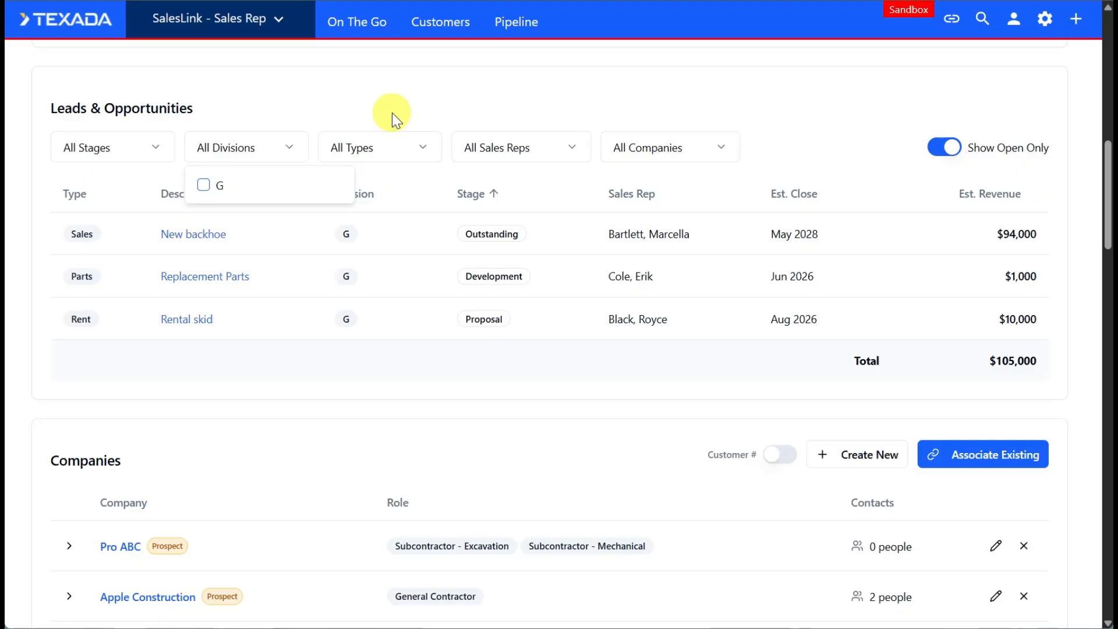
{"action": "left_click", "coordinate": [424, 157]}
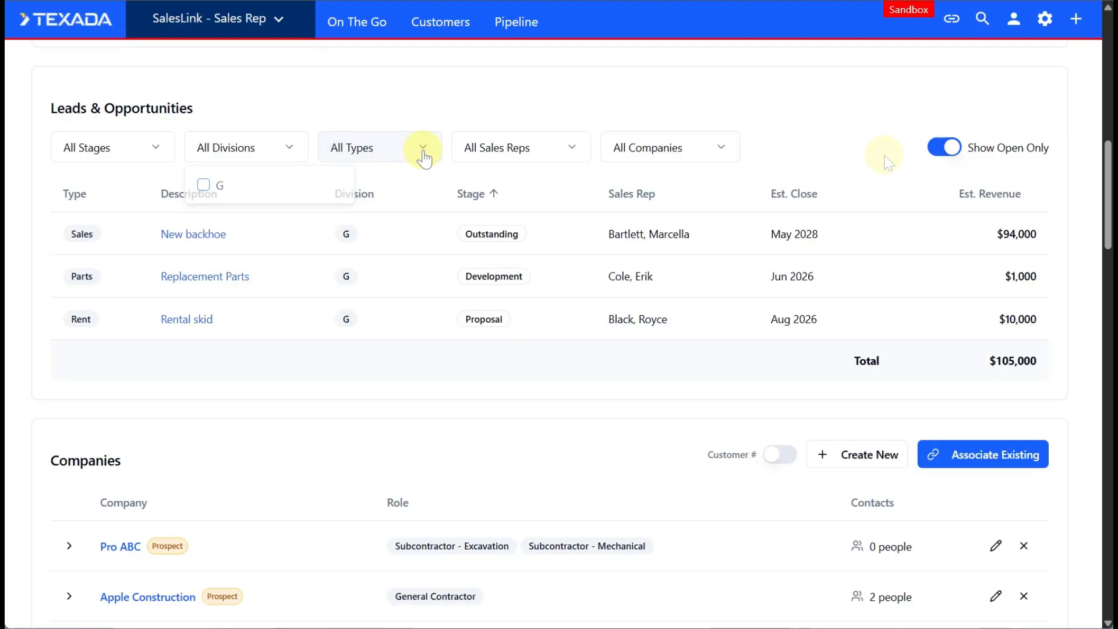
{"action": "left_click", "coordinate": [944, 144]}
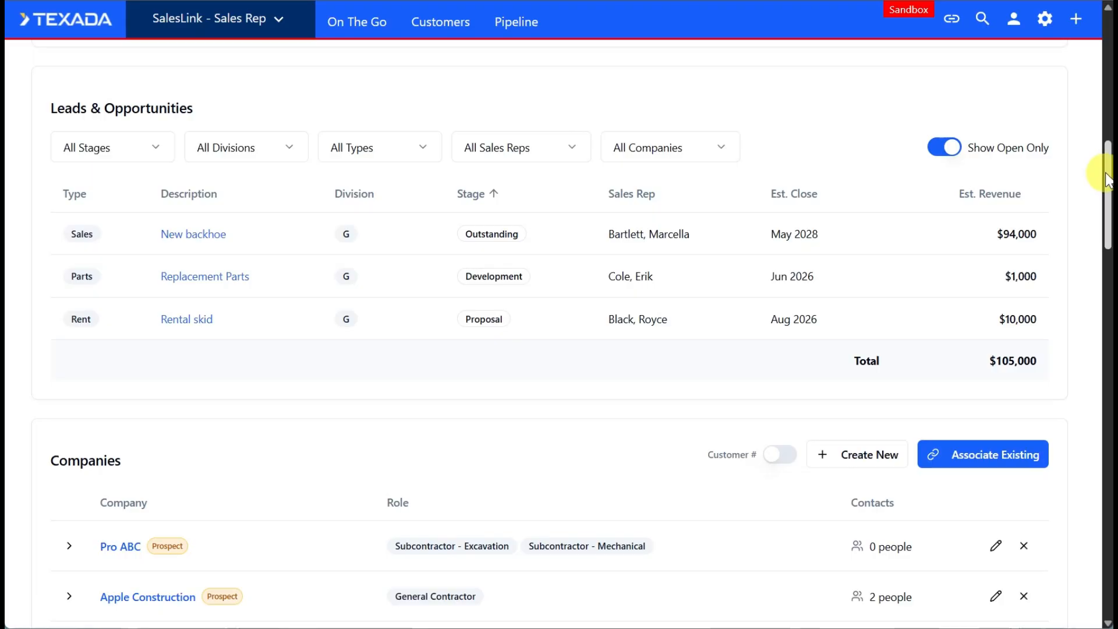
Open Apple Construction's customer record from the project's companies and view the projects associated with it.
{"action": "scroll", "coordinate": [1101, 159], "scroll_direction": "down", "scroll_amount": 5}
{"action": "scroll", "coordinate": [1101, 159], "scroll_direction": "down", "scroll_amount": 1}
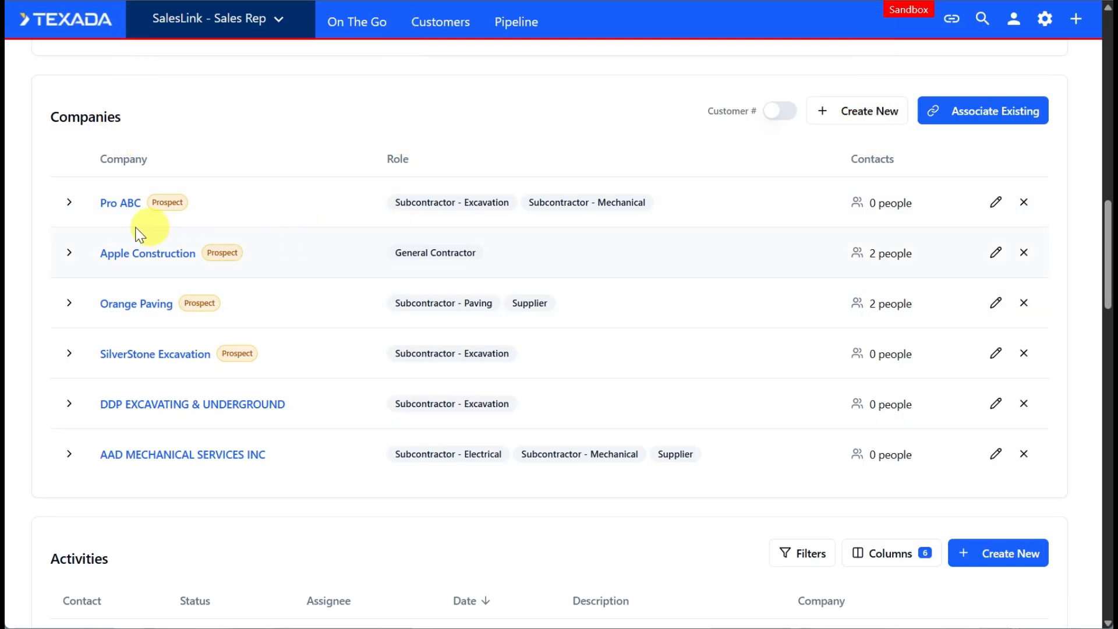
{"action": "left_click", "coordinate": [149, 256]}
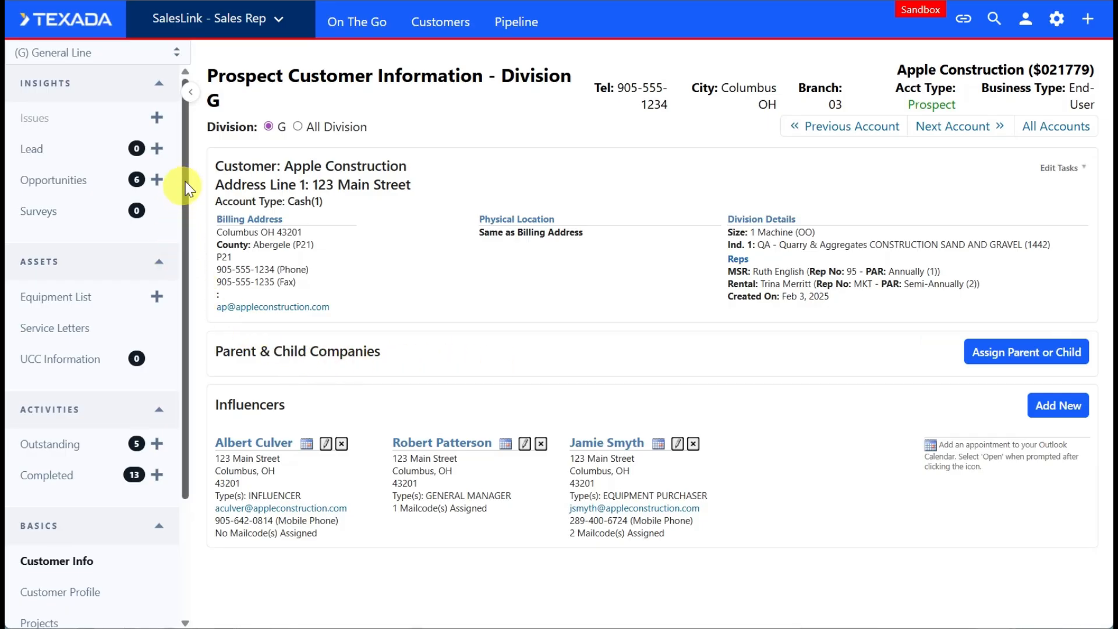
{"action": "left_click_drag", "start_coordinate": [188, 136], "coordinate": [185, 242]}
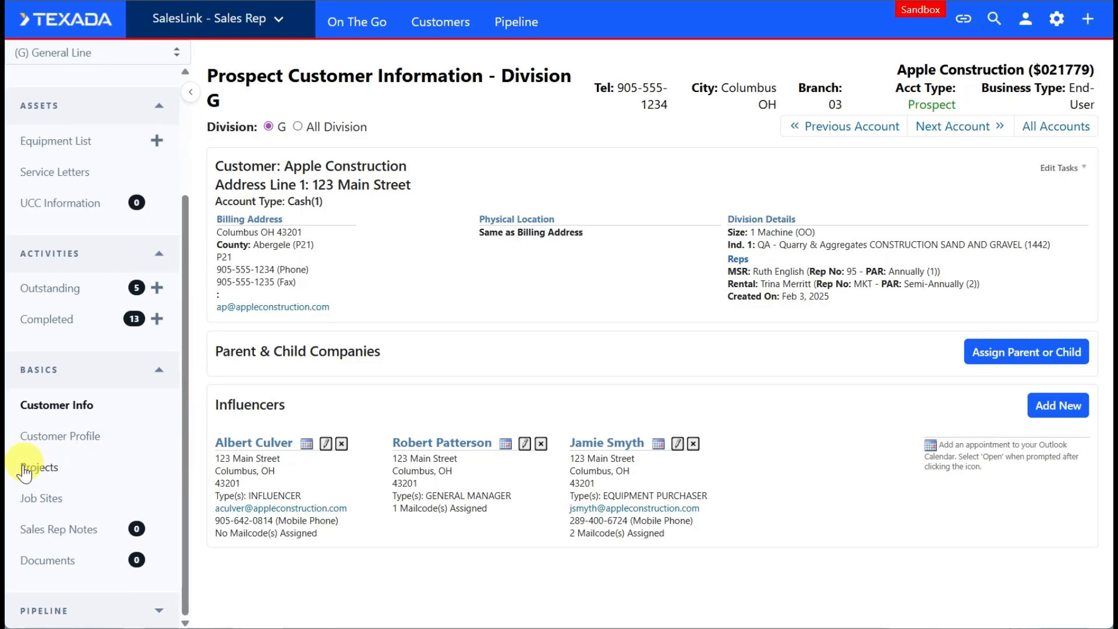
{"action": "left_click", "coordinate": [58, 468]}
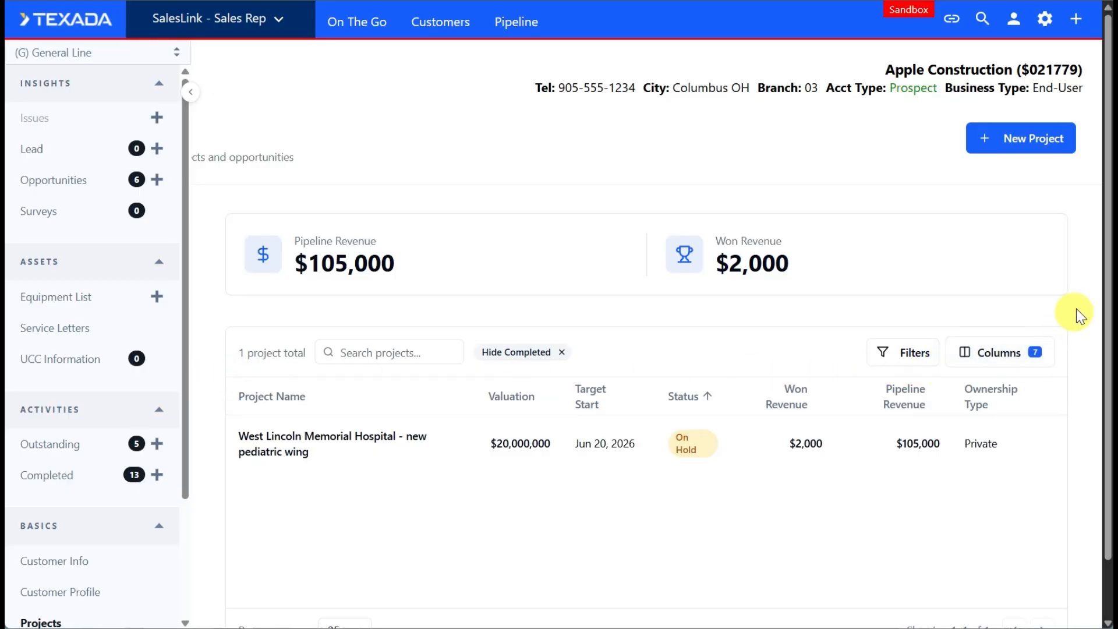
{"action": "left_click_drag", "start_coordinate": [1104, 268], "coordinate": [1109, 332]}
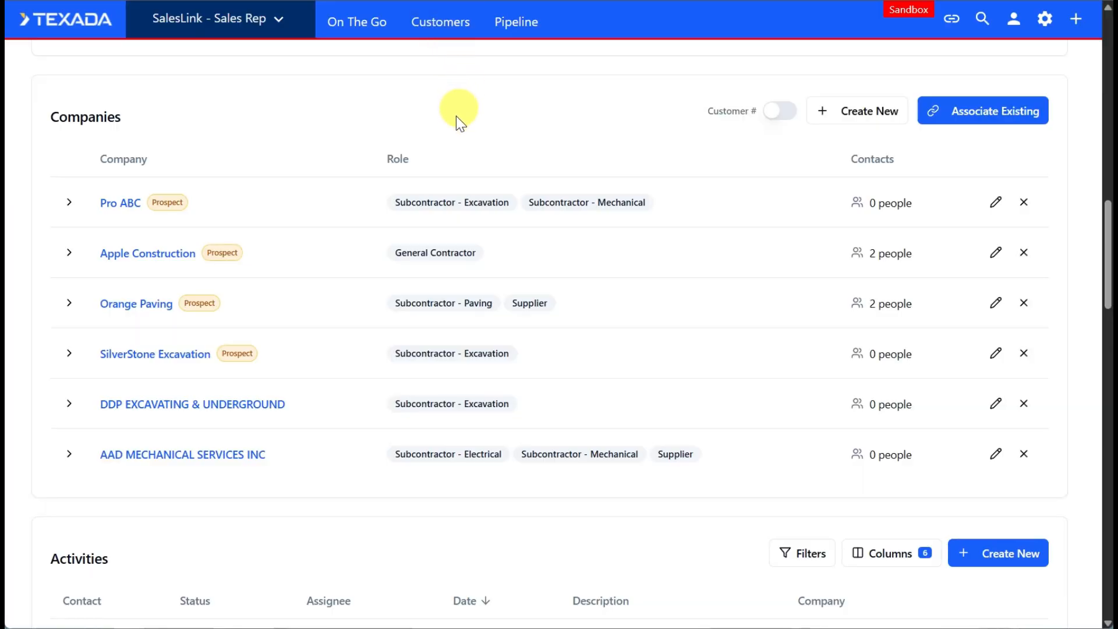
Add the Subcontractor - Paving role to Apple Construction on the project and make its second contact the primary one.
{"action": "left_click", "coordinate": [70, 254]}
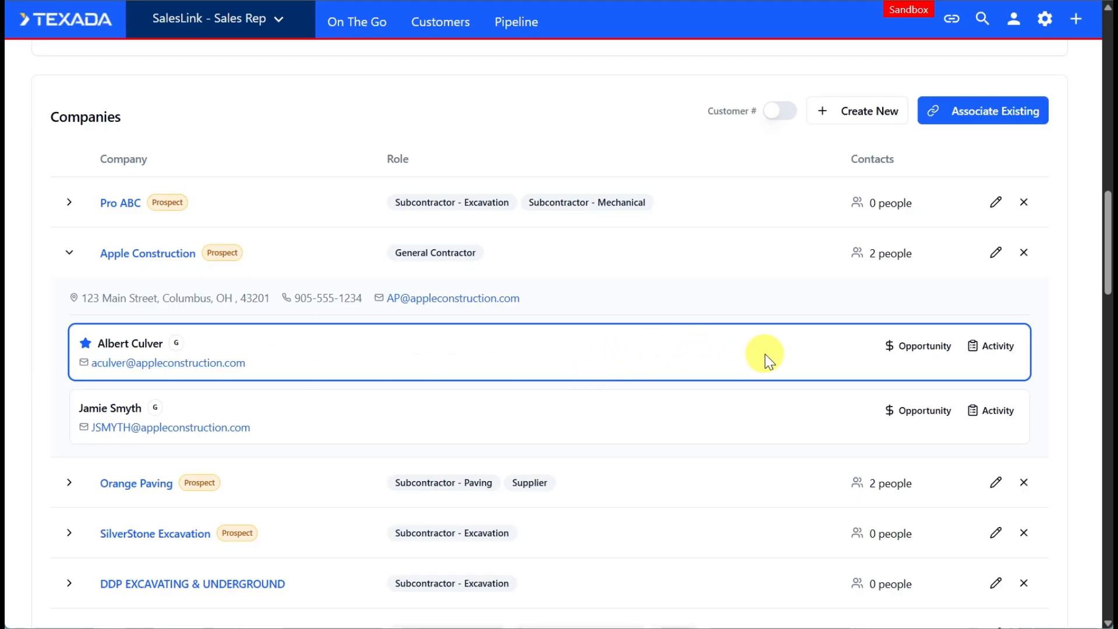
{"action": "left_click", "coordinate": [998, 256]}
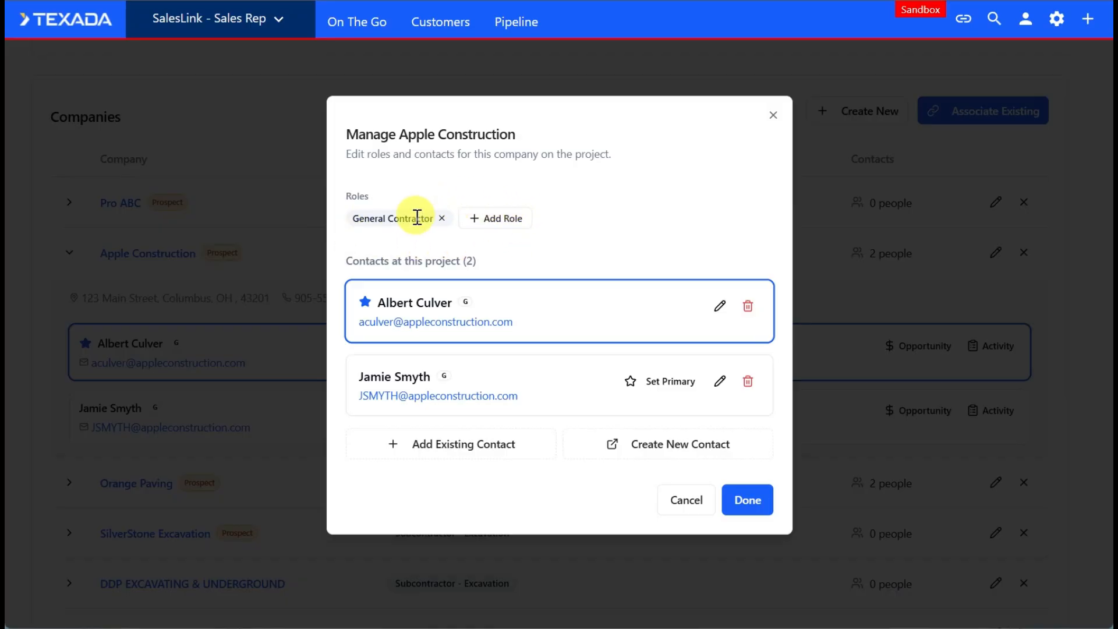
{"action": "left_click", "coordinate": [515, 229]}
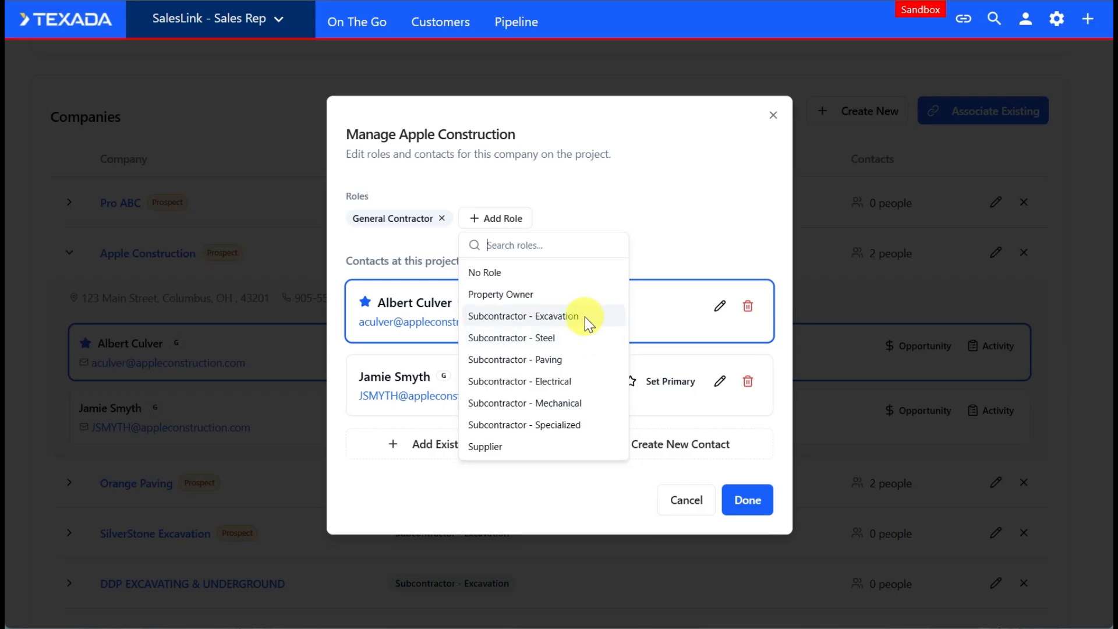
{"action": "left_click", "coordinate": [575, 360]}
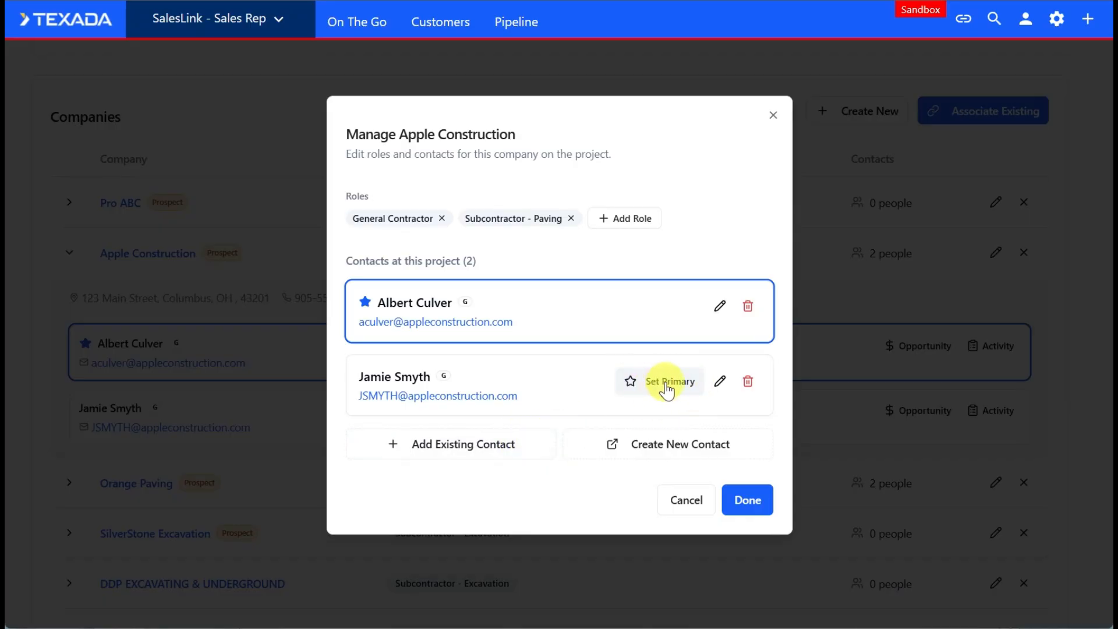
{"action": "left_click", "coordinate": [667, 387]}
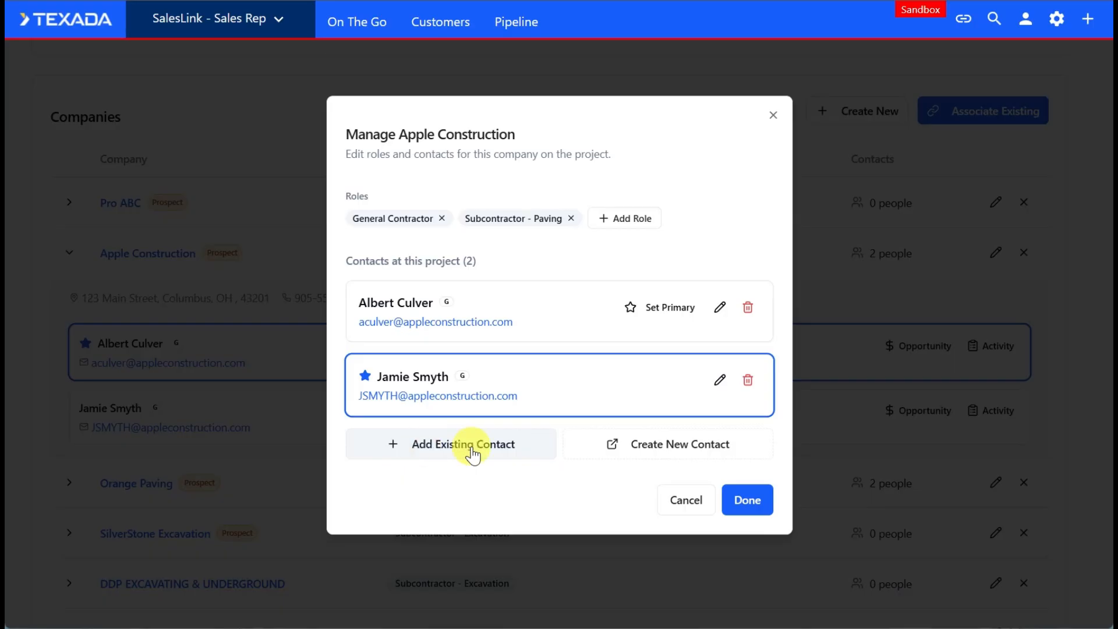
Find an existing Apple Construction contact by first name, add them to the project and save the company changes.
{"action": "left_click", "coordinate": [473, 452]}
{"action": "left_click", "coordinate": [596, 464]}
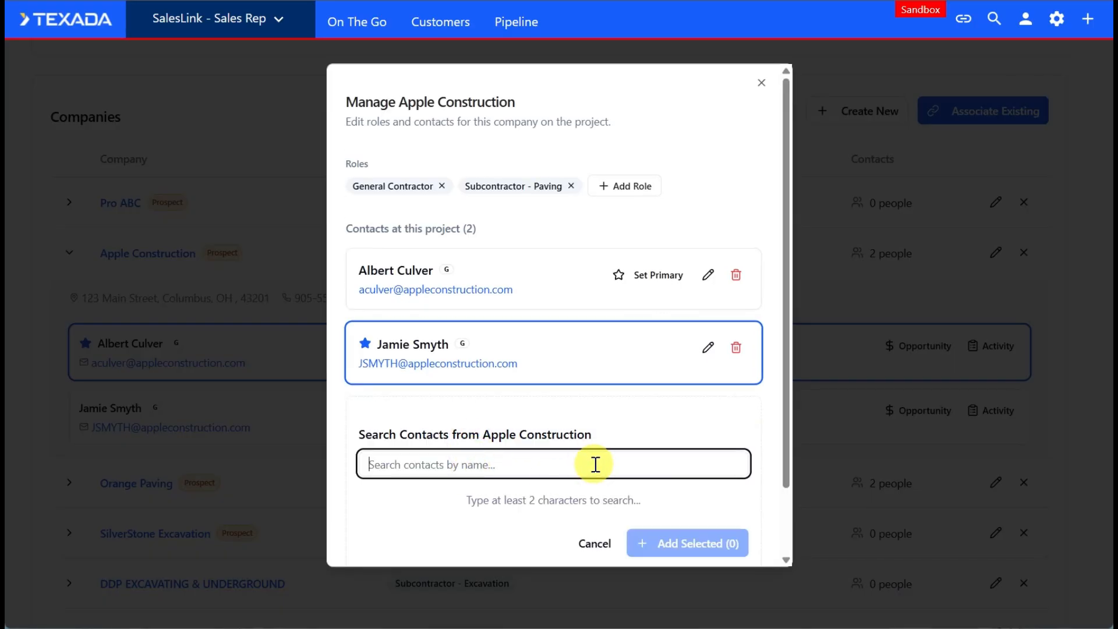
{"action": "type", "text": "rob"}
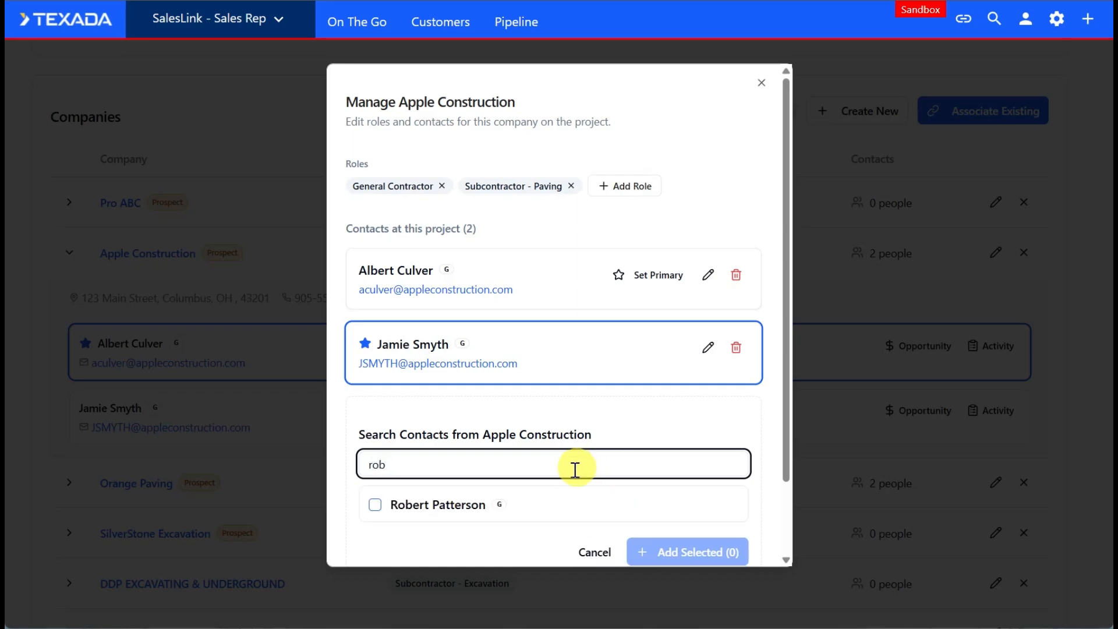
{"action": "left_click", "coordinate": [430, 511]}
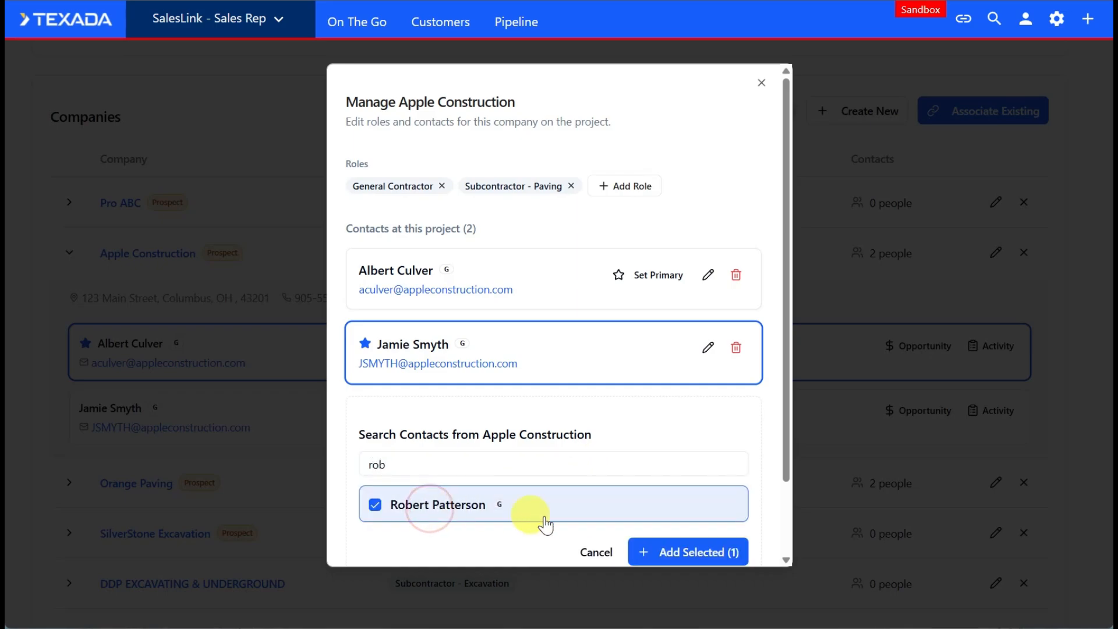
{"action": "left_click", "coordinate": [683, 544]}
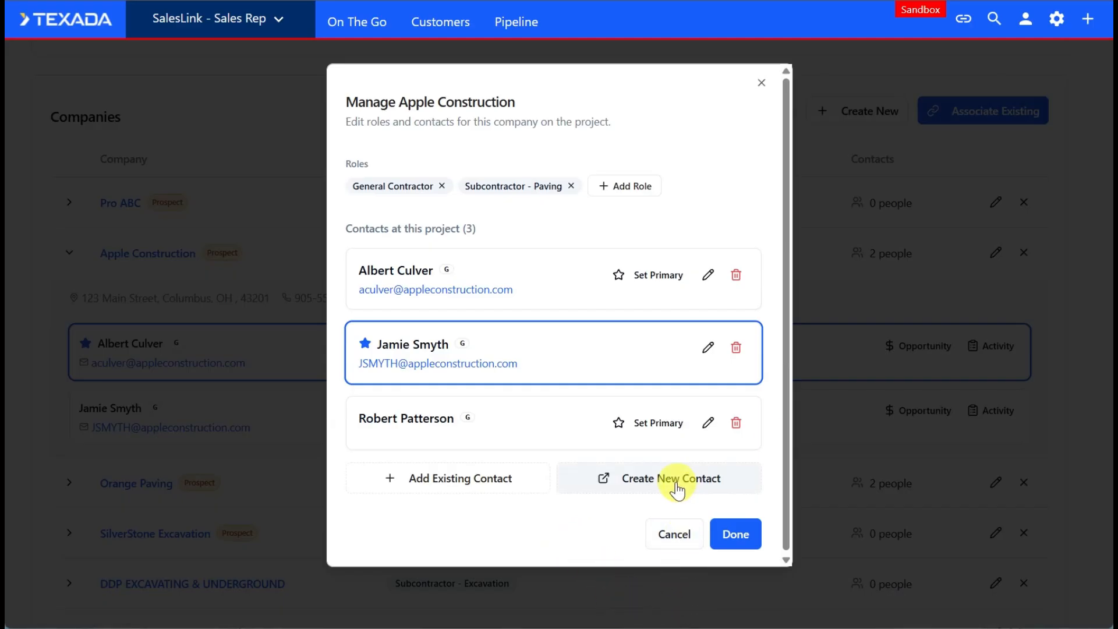
{"action": "scroll", "coordinate": [748, 419], "scroll_direction": "down", "scroll_amount": 1}
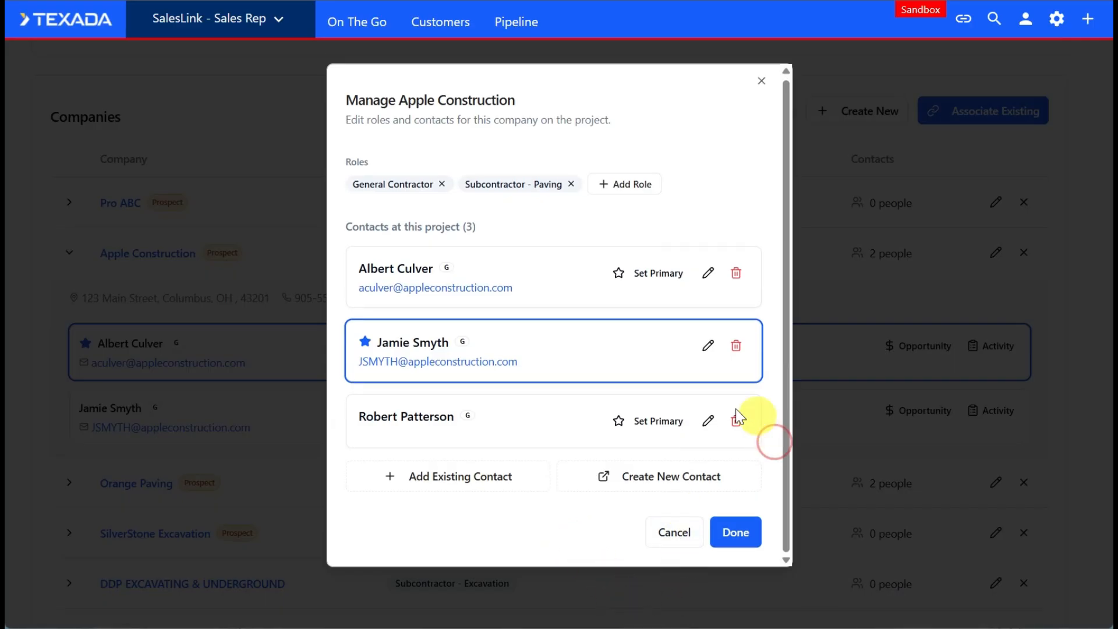
{"action": "left_click", "coordinate": [751, 533]}
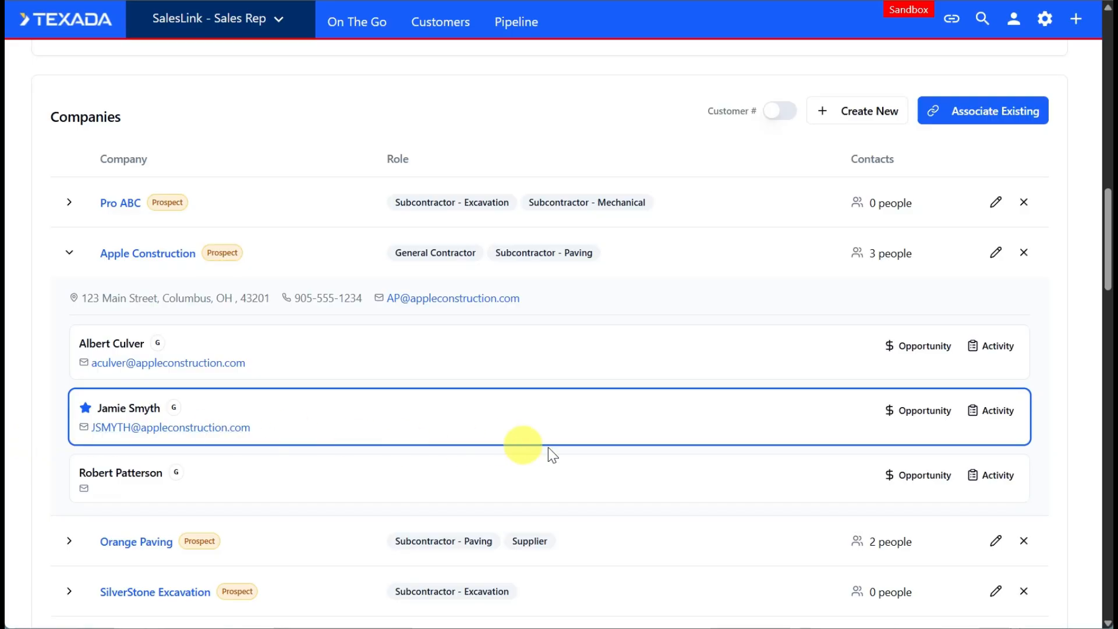
Start a new opportunity for Apple Construction's primary contact and review the form's prefilled details.
{"action": "left_click", "coordinate": [925, 411]}
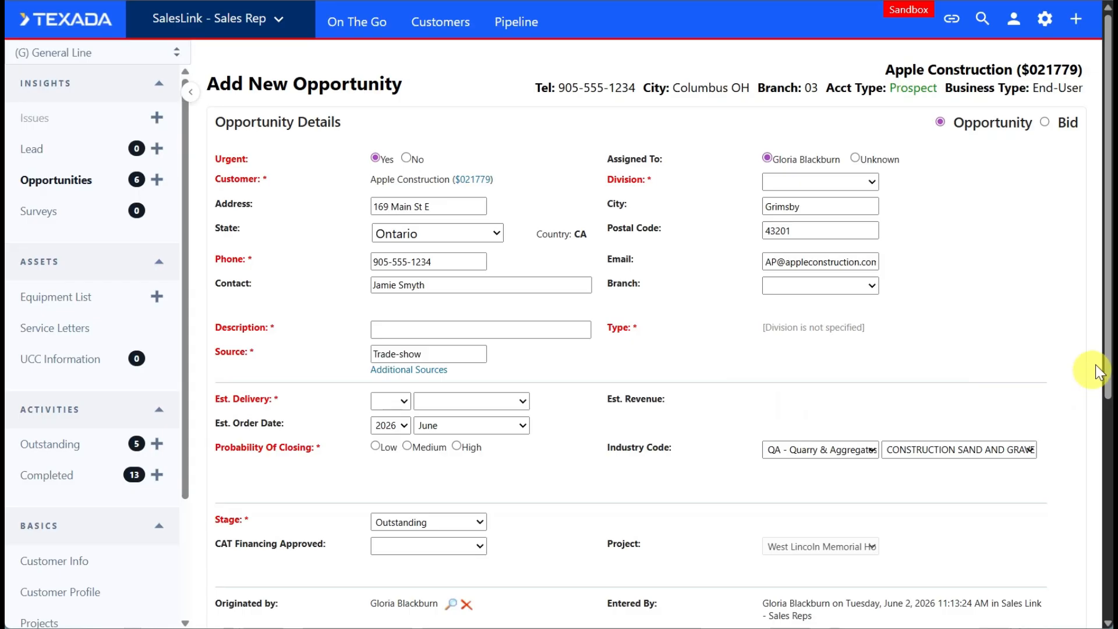
{"action": "left_click_drag", "start_coordinate": [1106, 344], "coordinate": [1109, 431]}
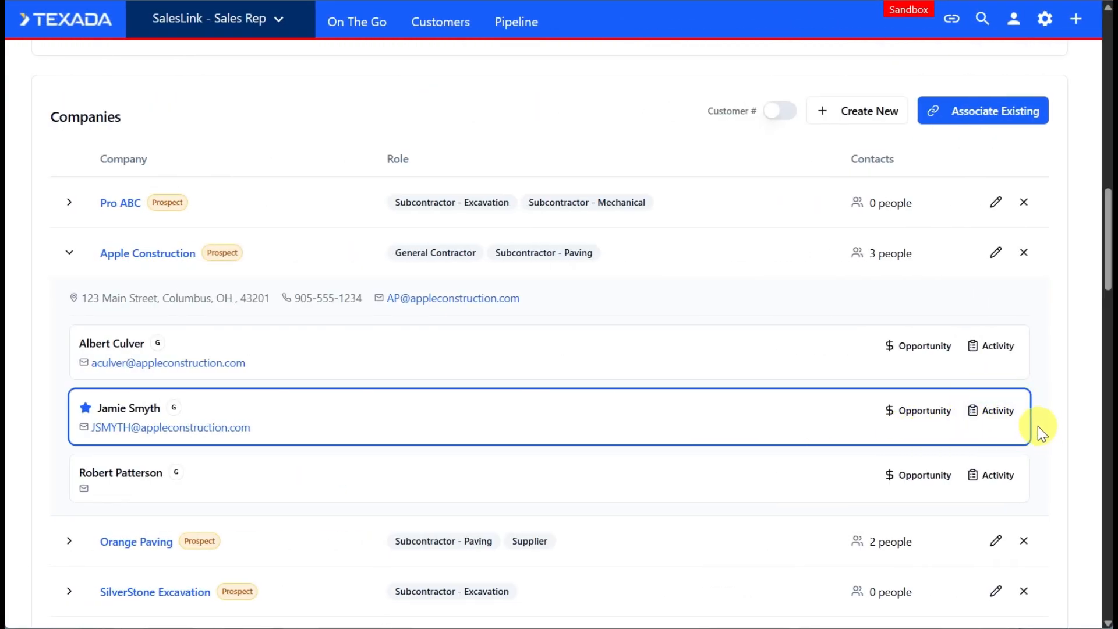
Start a new activity for Apple Construction's primary contact, and view the Orange Paving activity from the project's activities list.
{"action": "left_click", "coordinate": [998, 411]}
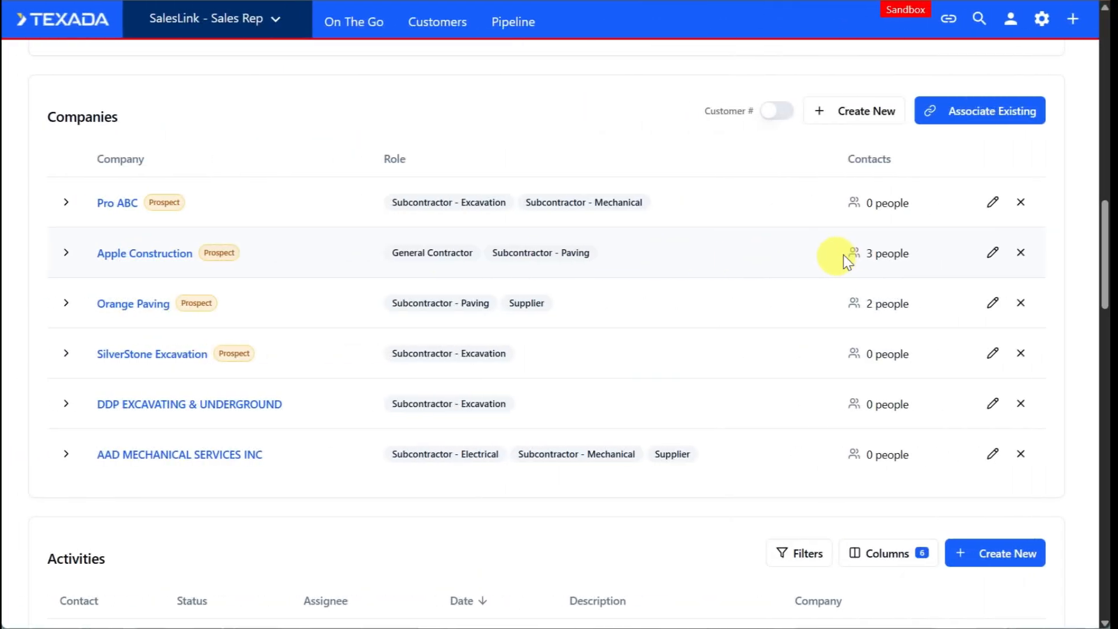
{"action": "scroll", "coordinate": [1106, 232], "scroll_direction": "down", "scroll_amount": 5}
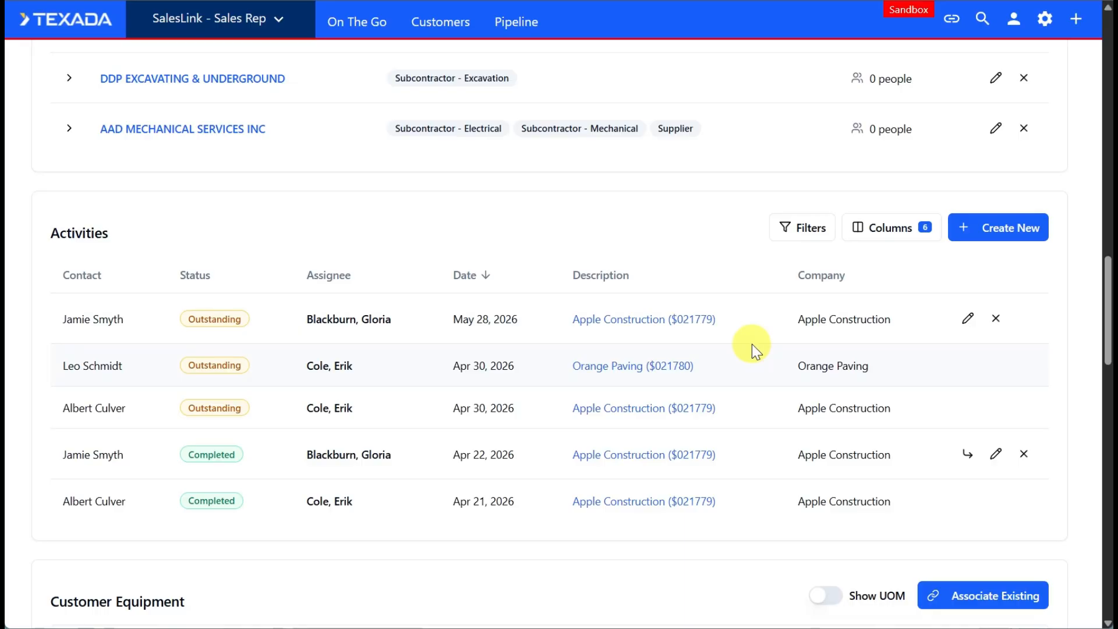
{"action": "left_click", "coordinate": [609, 367]}
Filter the project's activities to the company Apple Construction.
{"action": "left_click", "coordinate": [788, 228]}
{"action": "mouse_move", "coordinate": [737, 176]}
{"action": "left_mouse_down"}
{"action": "mouse_move", "coordinate": [749, 262]}
{"action": "mouse_move", "coordinate": [708, 219]}
{"action": "mouse_move", "coordinate": [736, 162]}
{"action": "left_mouse_up"}
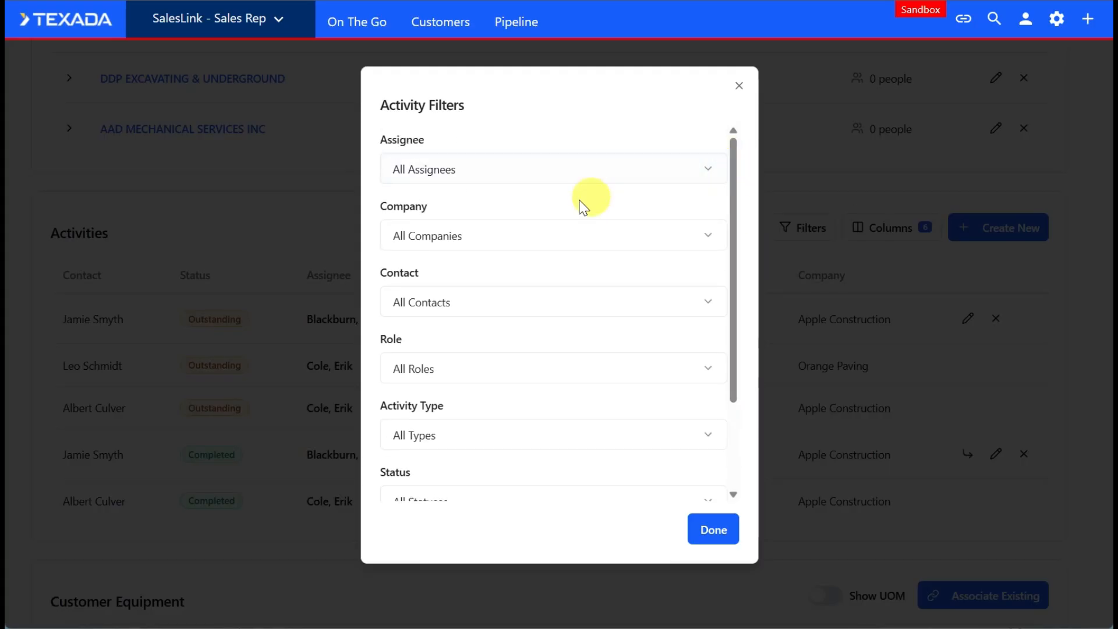
{"action": "left_click", "coordinate": [492, 234]}
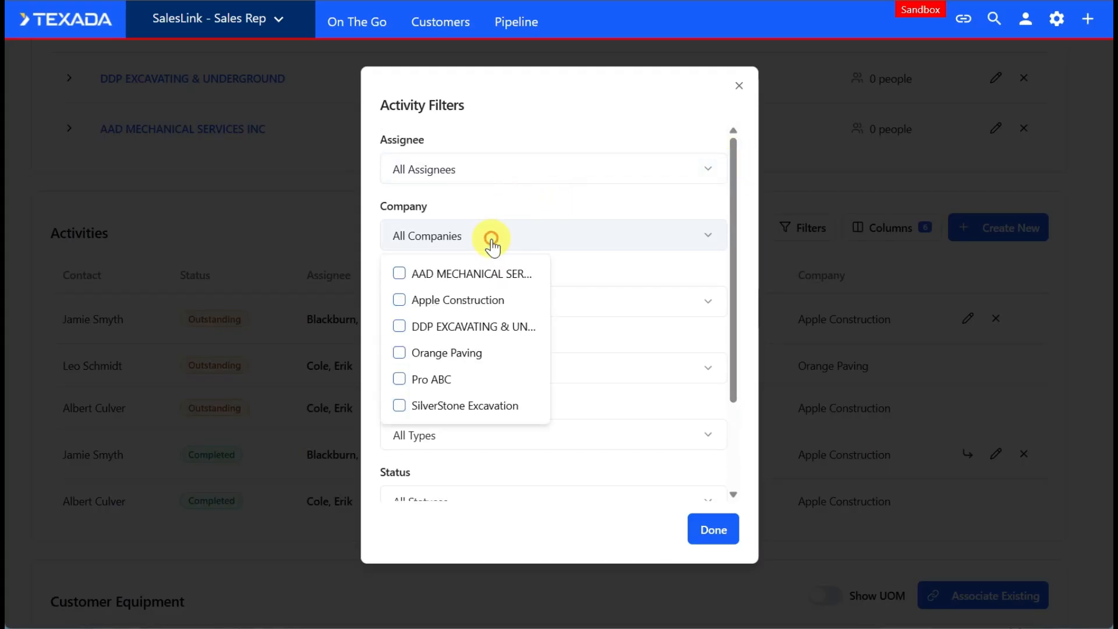
{"action": "left_click", "coordinate": [489, 301]}
{"action": "left_click", "coordinate": [715, 530]}
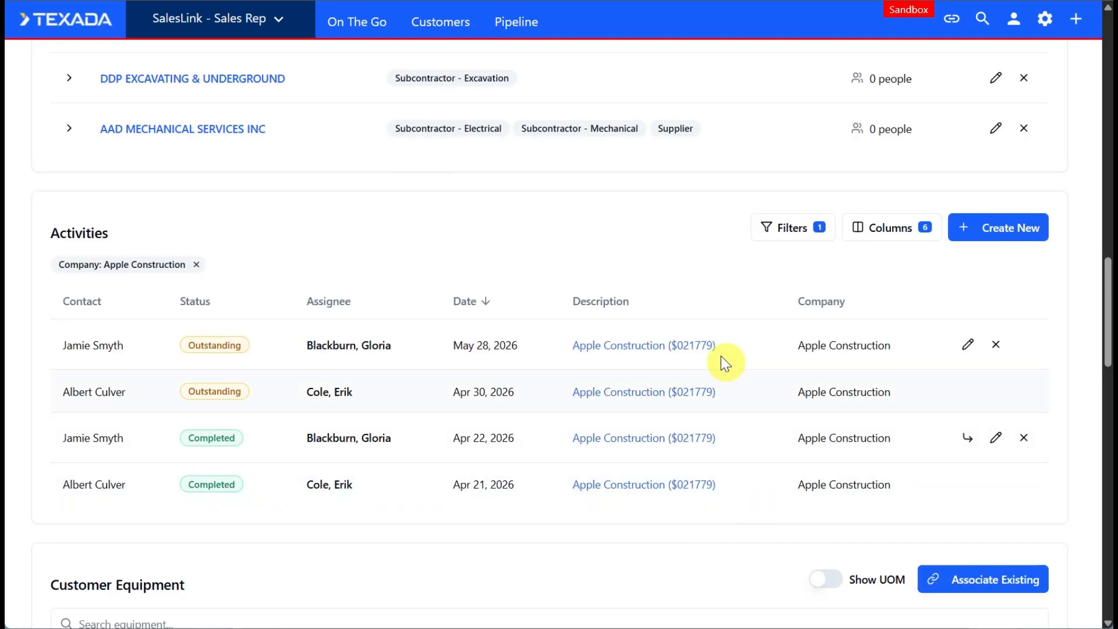
Show the Role column in the activities list and place it directly after Contact.
{"action": "left_click", "coordinate": [906, 239]}
{"action": "left_click_drag", "start_coordinate": [927, 314], "coordinate": [932, 353]}
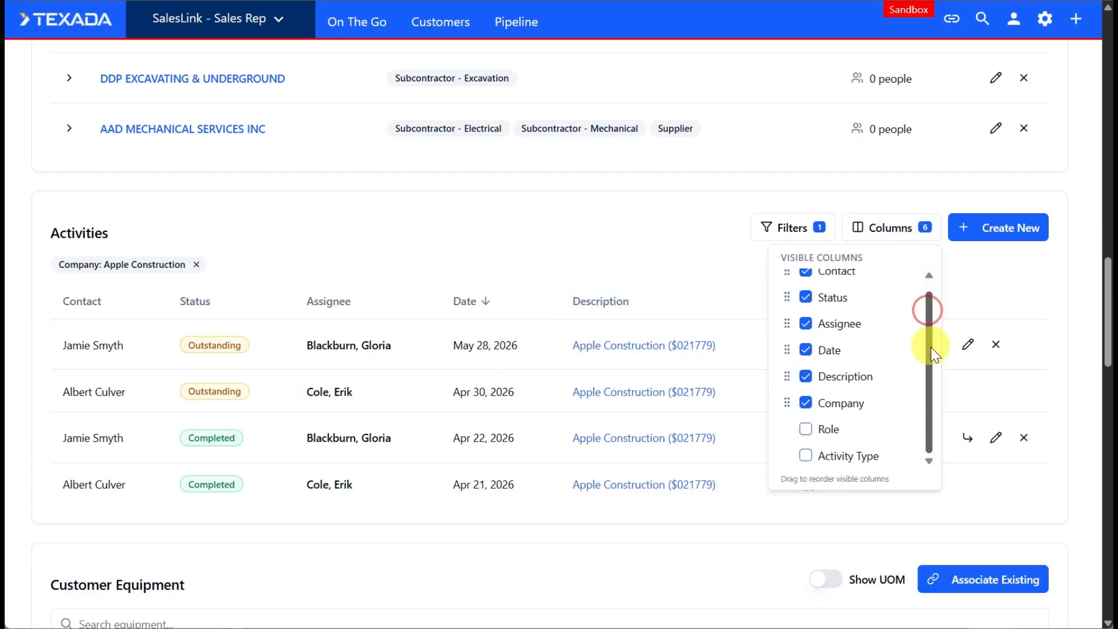
{"action": "left_click", "coordinate": [806, 429]}
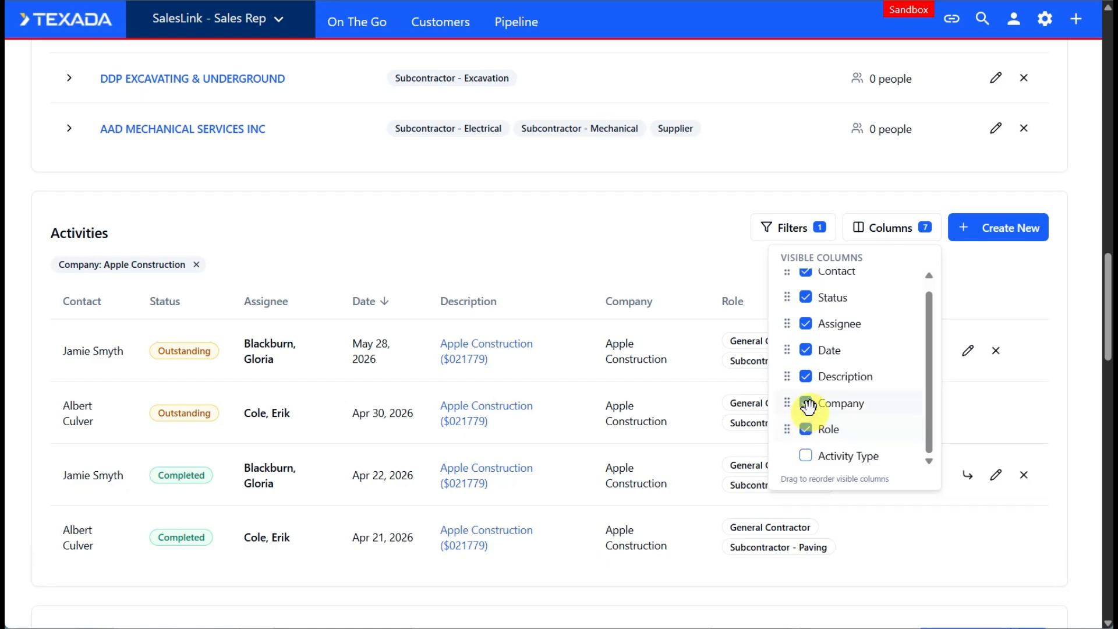
{"action": "left_click_drag", "start_coordinate": [787, 430], "coordinate": [862, 309]}
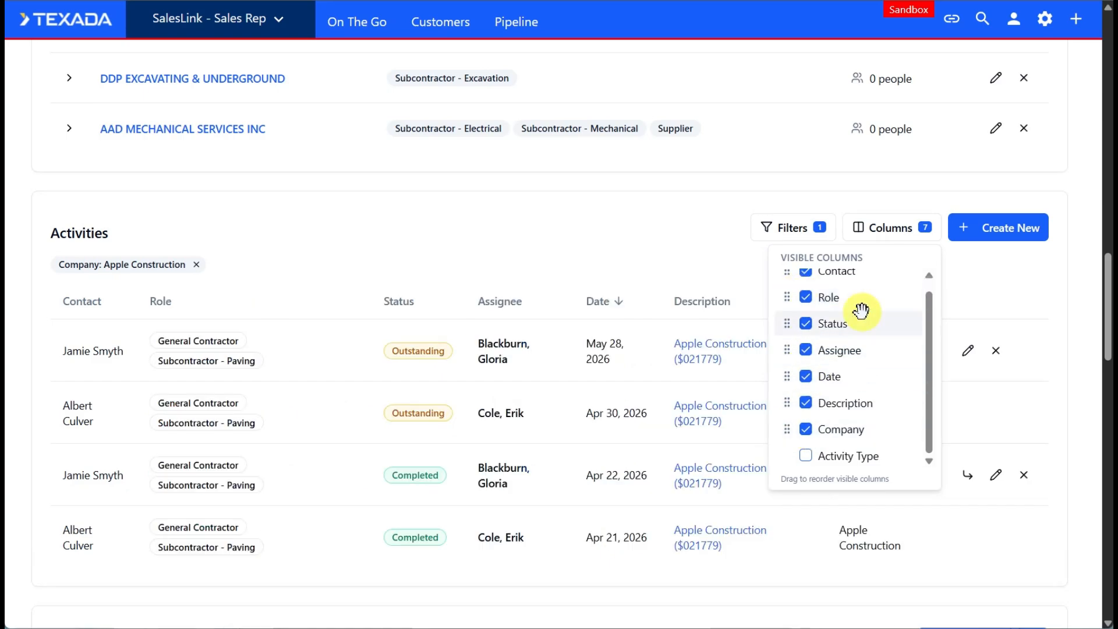
{"action": "left_click", "coordinate": [508, 241]}
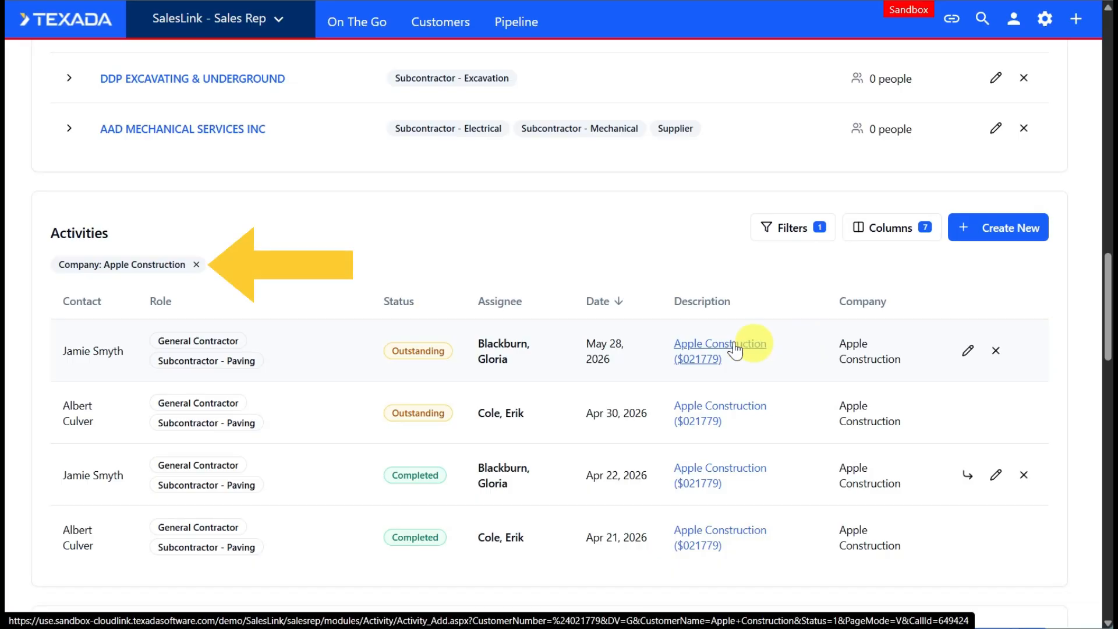
Remove the Apple Construction company filter from the activities and clear the sorting by date.
{"action": "left_click", "coordinate": [197, 266]}
{"action": "left_click", "coordinate": [598, 275]}
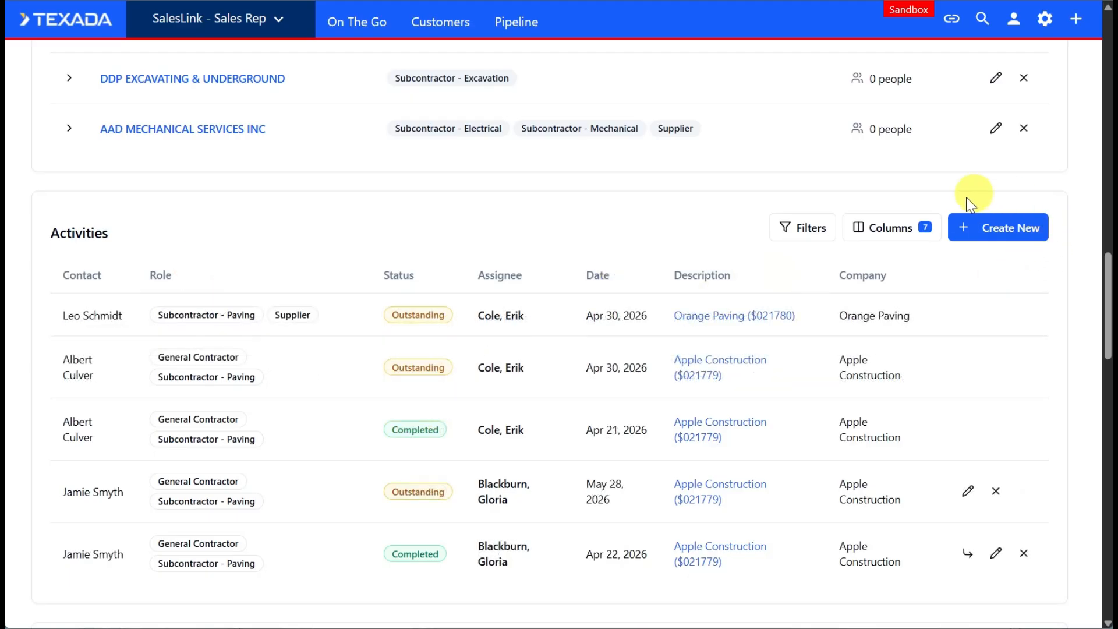
Start a new activity from the project's activities and review the form down to its linked project.
{"action": "left_click", "coordinate": [1035, 233]}
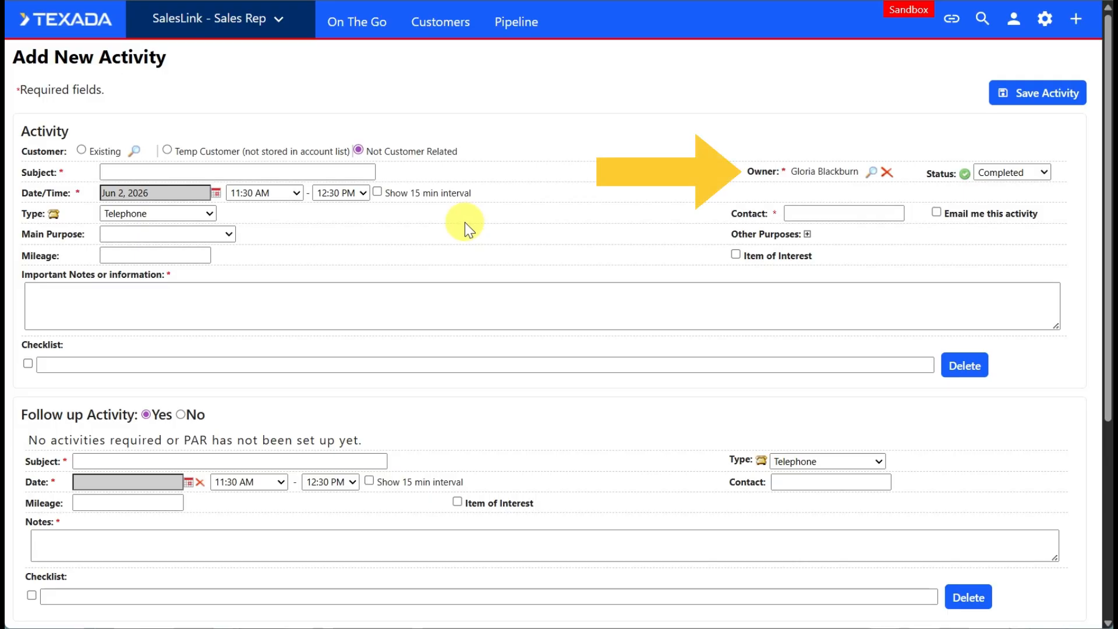
{"action": "scroll", "coordinate": [465, 222], "scroll_direction": "down", "scroll_amount": 5}
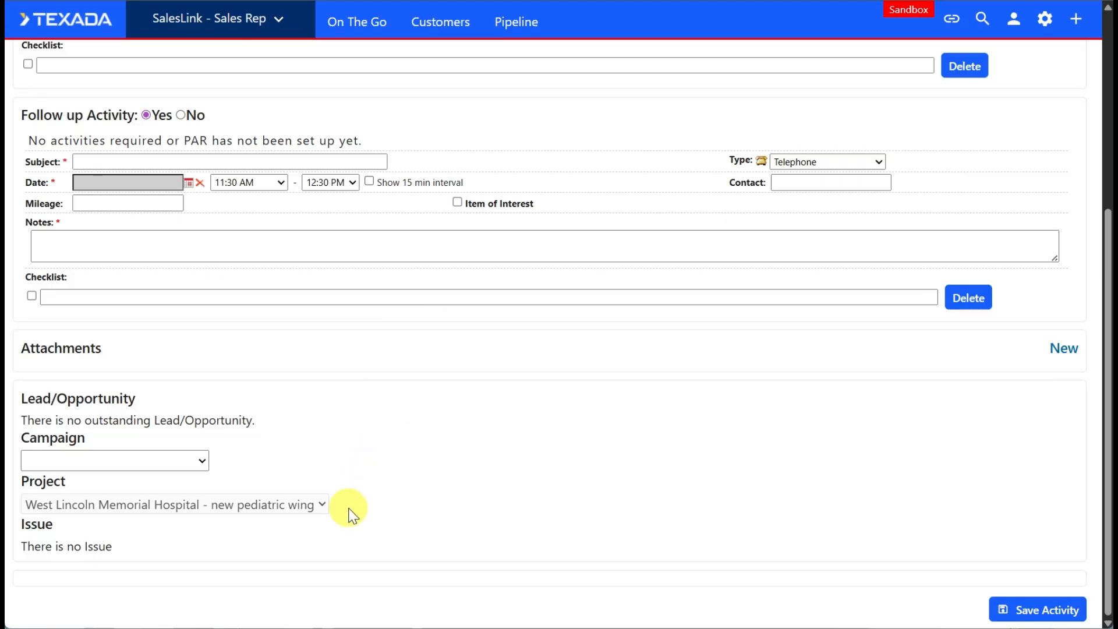